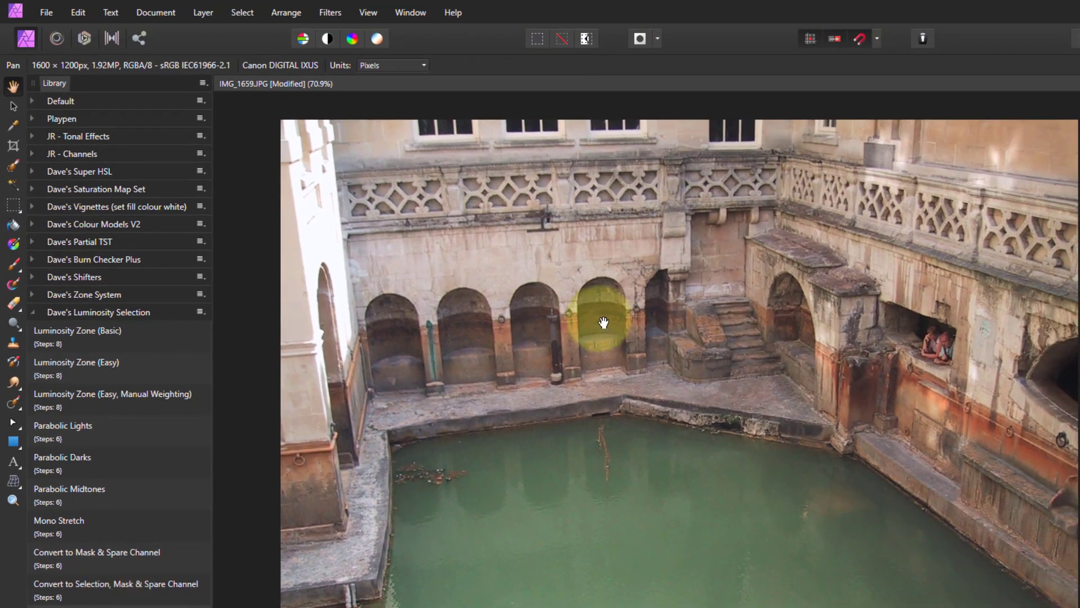
# Create a Parabolic Darks luminosity layer, open its procedural texture settings, and hide the Background photo
pyautogui.click(63, 461)
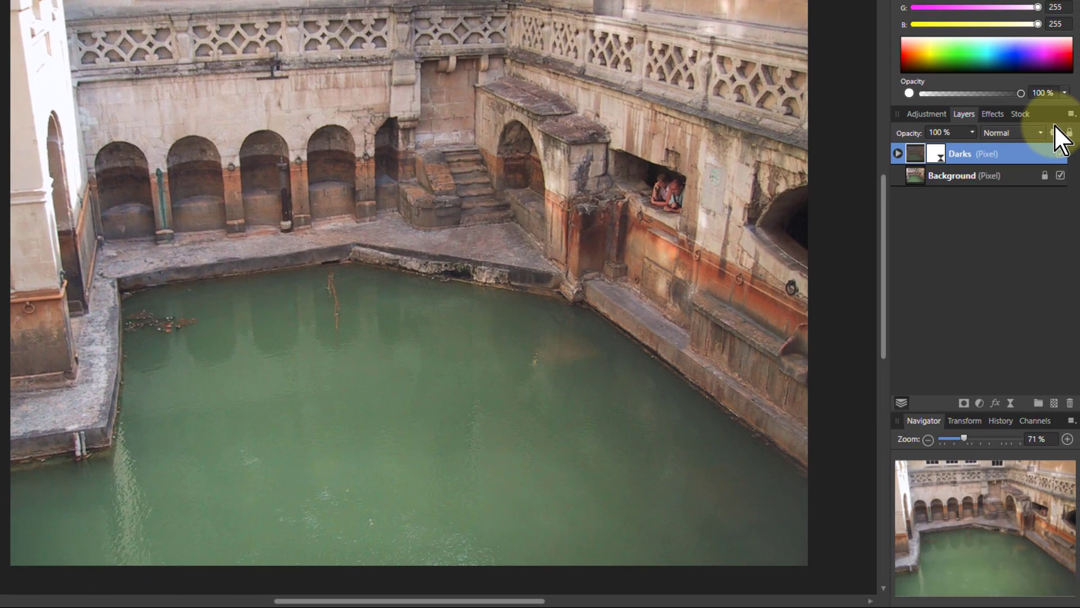
pyautogui.click(936, 155)
pyautogui.doubleClick(935, 154)
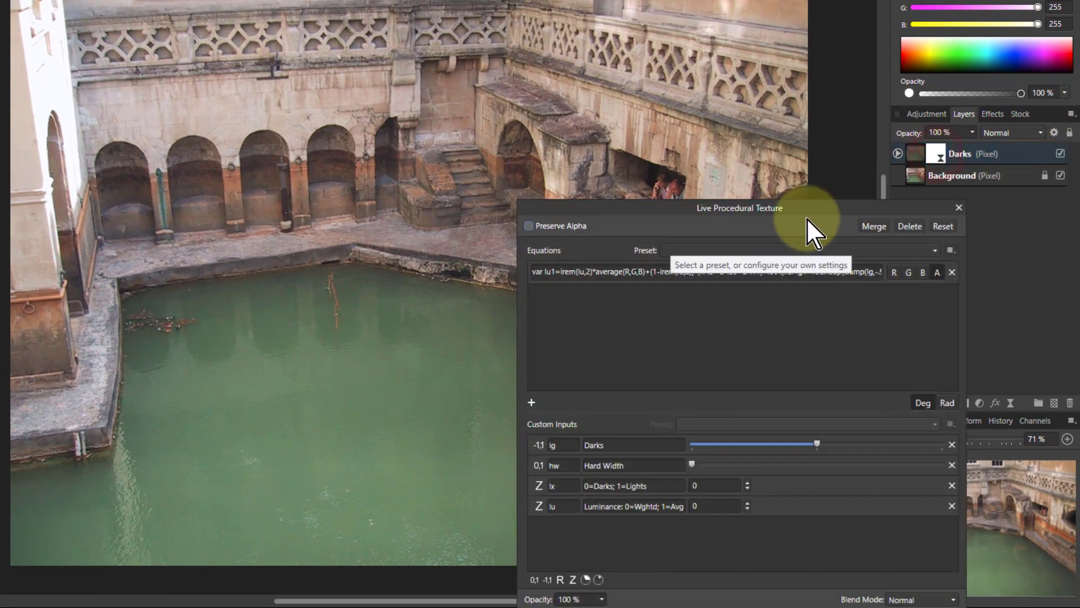
pyautogui.moveTo(795, 205); pyautogui.dragTo(735, 195)
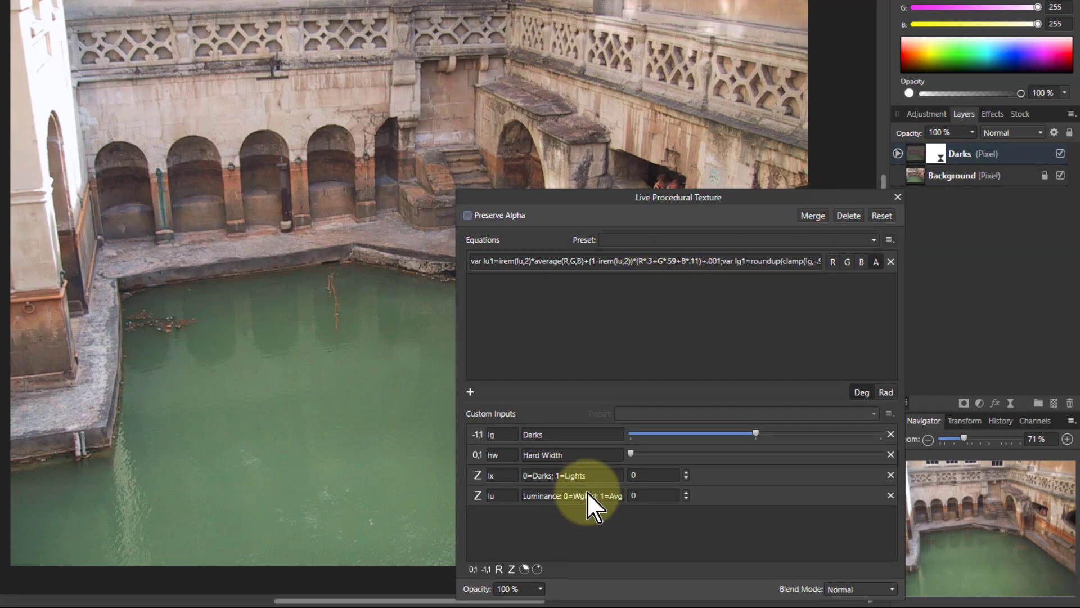
pyautogui.click(1060, 175)
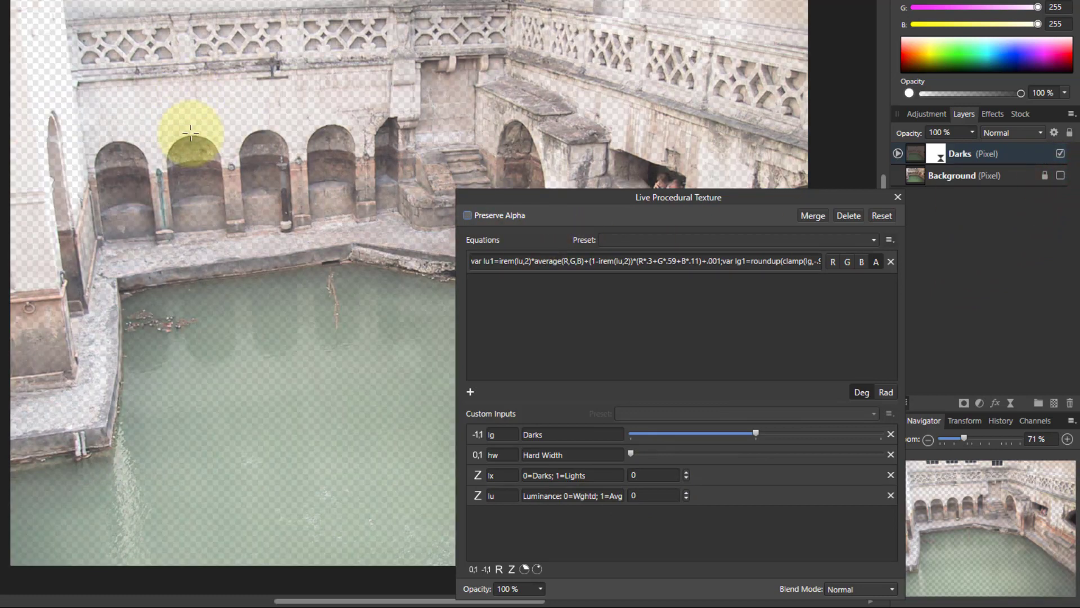
# Lower the Darks value and raise Hard Width in the procedural texture, then close it
pyautogui.moveTo(757, 431)
pyautogui.mouseDown()
pyautogui.moveTo(593, 435)
pyautogui.moveTo(696, 437)
pyautogui.mouseUp()
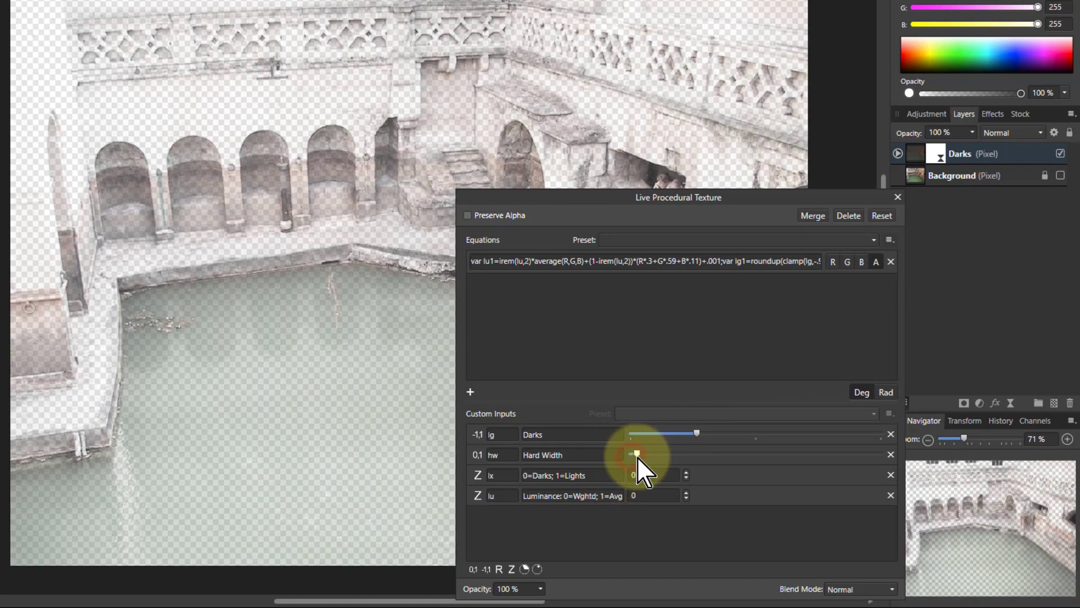
pyautogui.moveTo(637, 457)
pyautogui.mouseDown()
pyautogui.moveTo(667, 457)
pyautogui.moveTo(639, 455)
pyautogui.mouseUp()
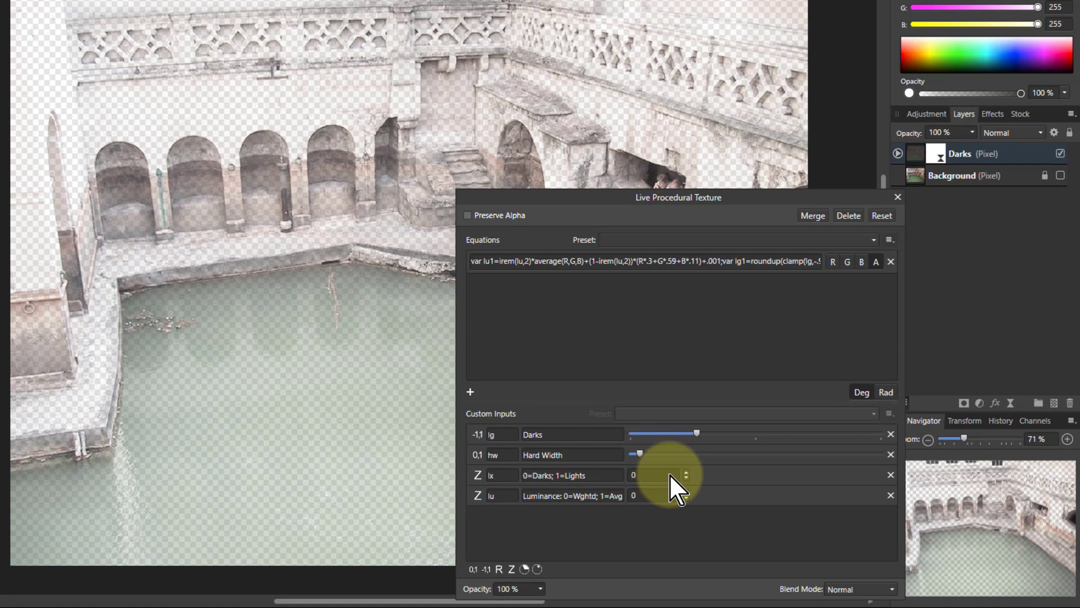
pyautogui.scroll(1, 669, 476)
pyautogui.scroll(-1, 669, 476)
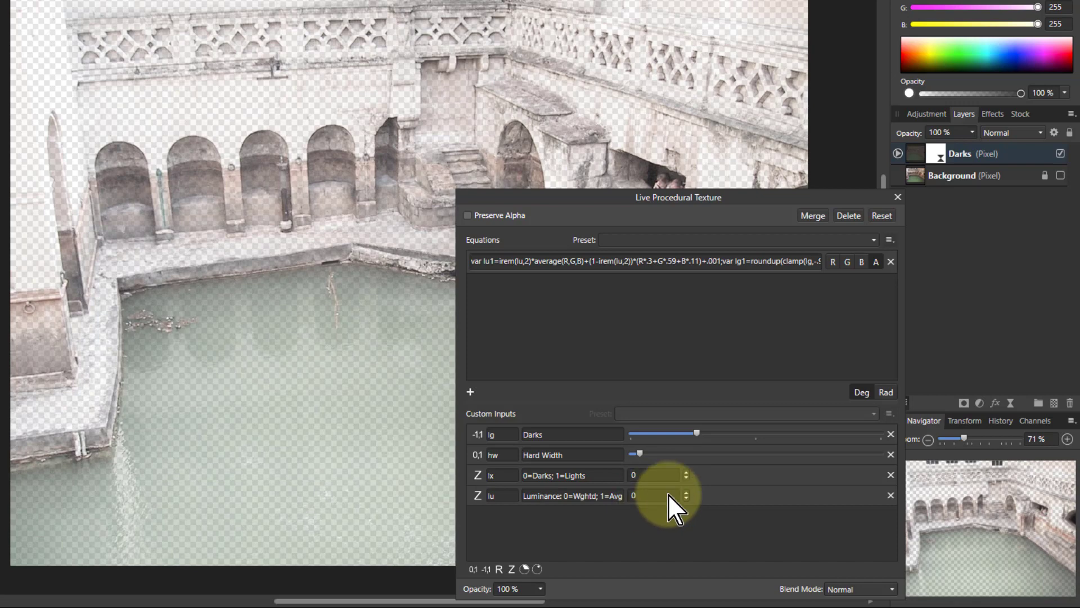
pyautogui.moveTo(693, 427); pyautogui.dragTo(642, 453)
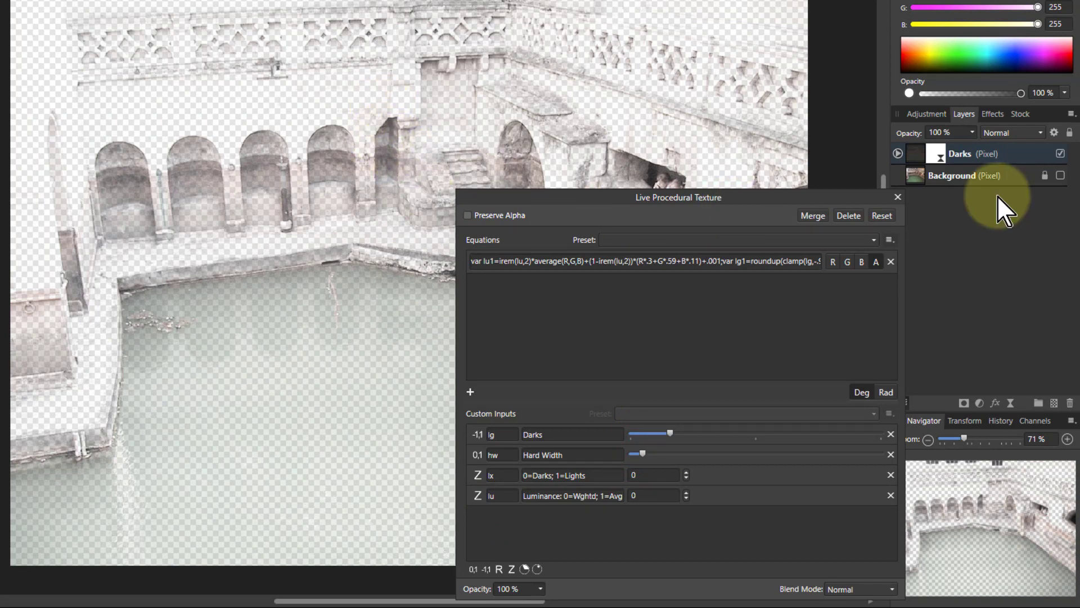
pyautogui.click(898, 197)
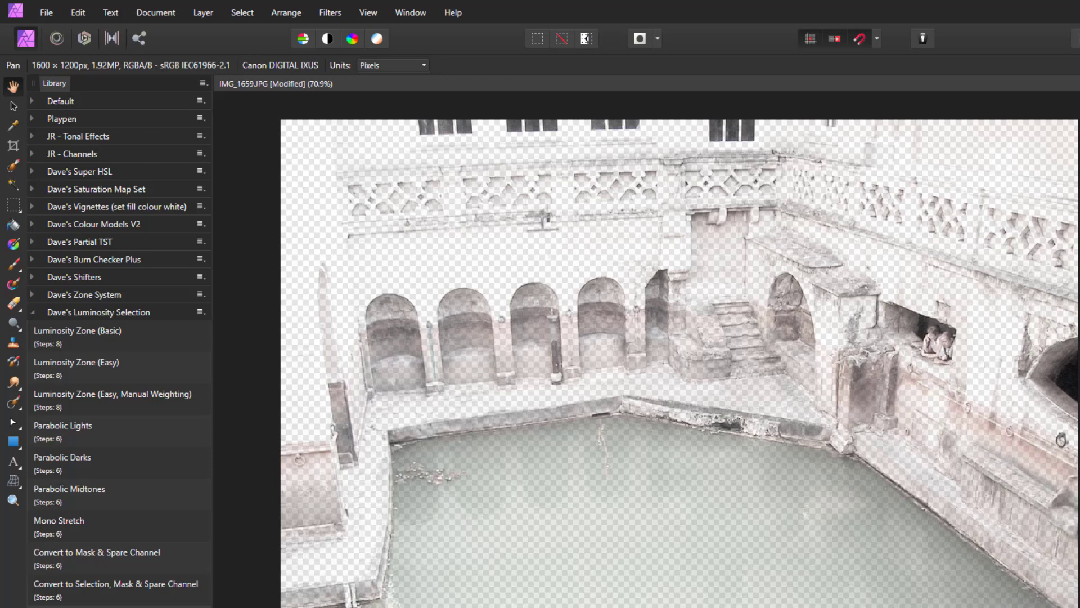
# Run the Mono Stretch macro from Dave's Luminosity Selection on the Darks layer
pyautogui.click(97, 525)
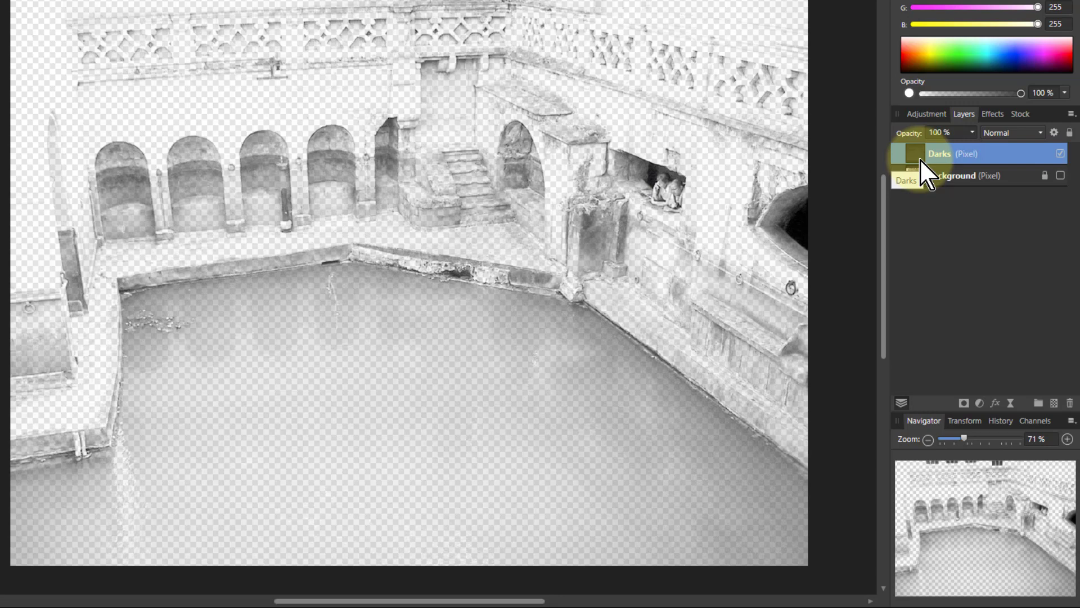
# Show the Background photo again and toggle the Darks layer off and on to compare
pyautogui.click(1061, 176)
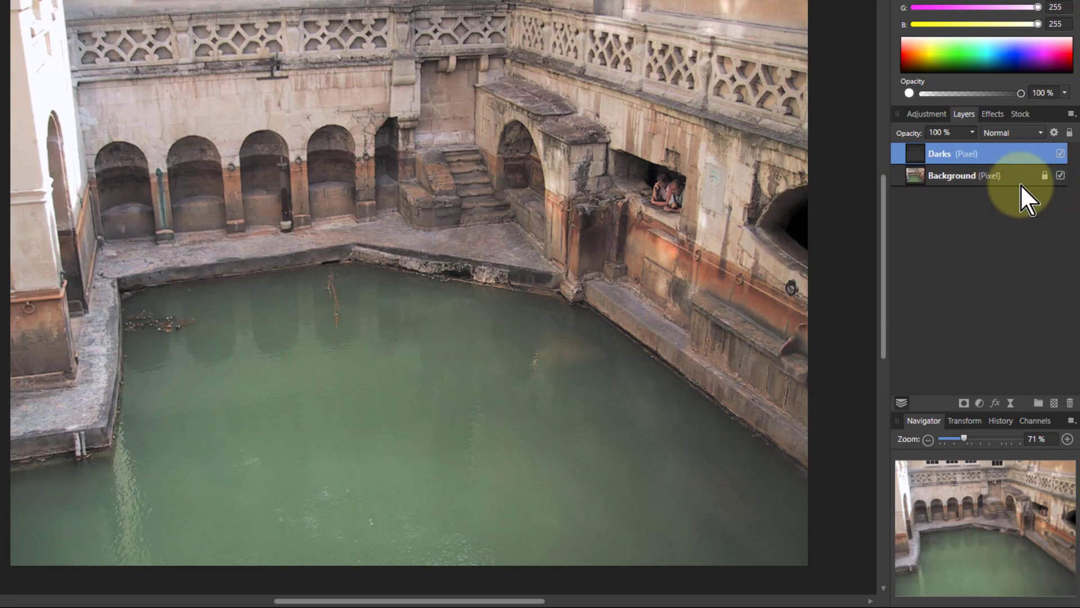
pyautogui.click(1059, 153)
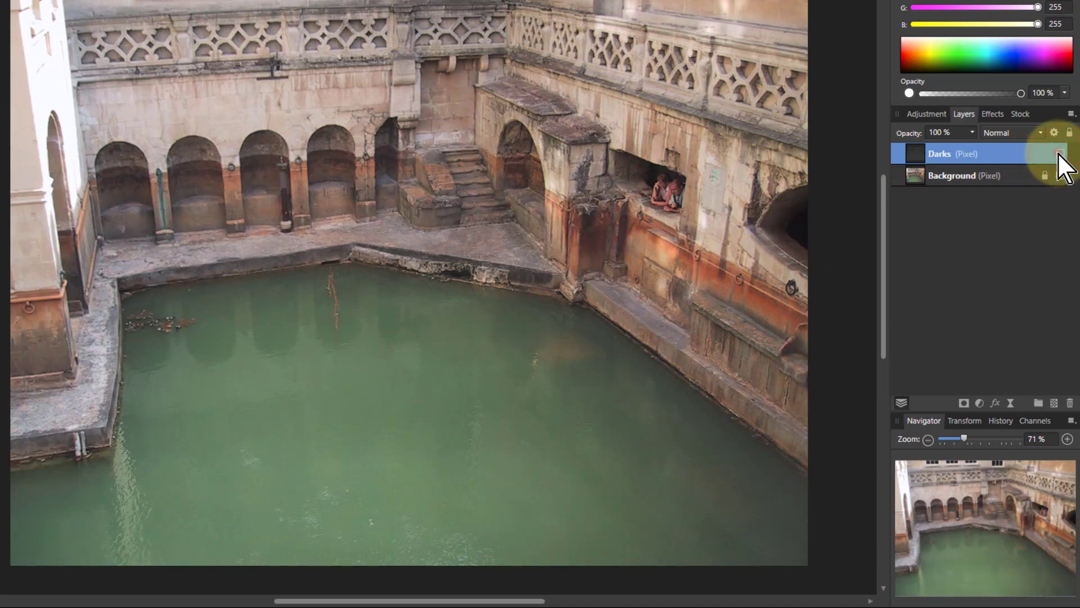
pyautogui.click(1059, 153)
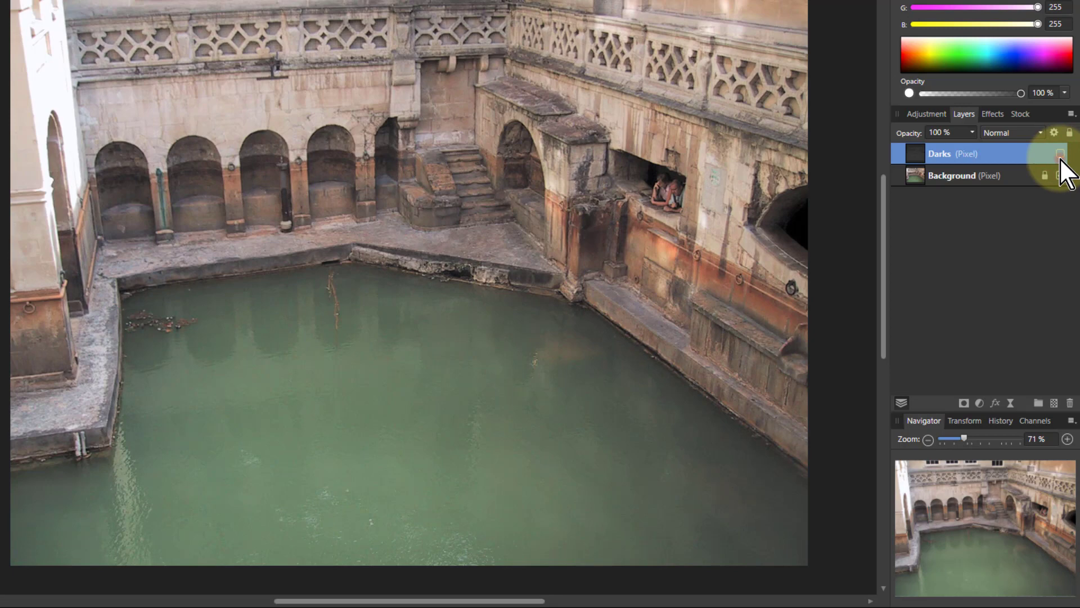
pyautogui.click(1059, 153)
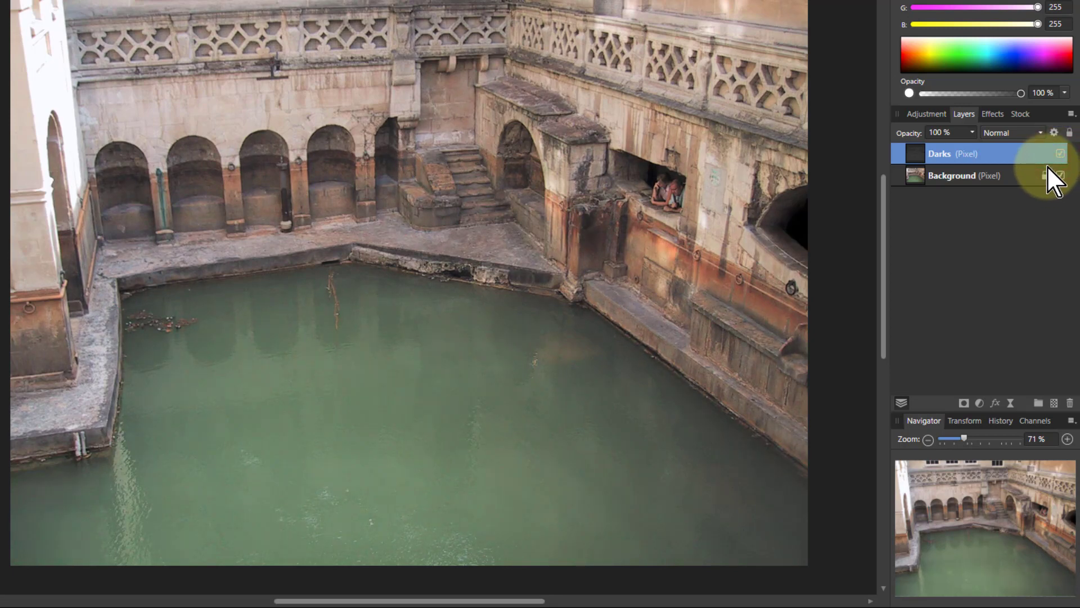
# Browse the Darks blend modes, keep Normal, and bring up the History panel
pyautogui.click(1008, 131)
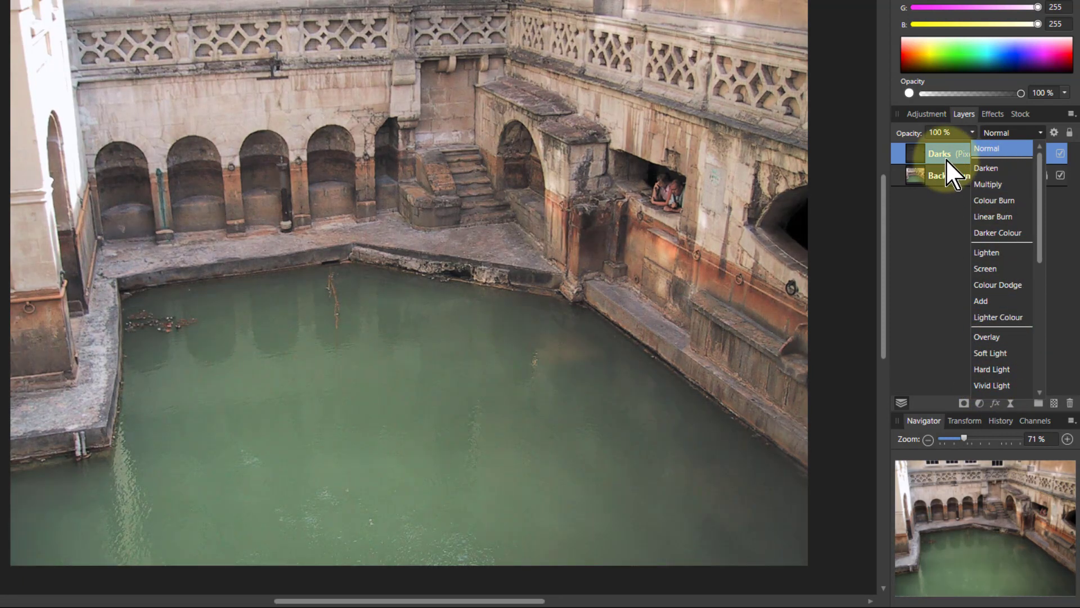
pyautogui.click(926, 155)
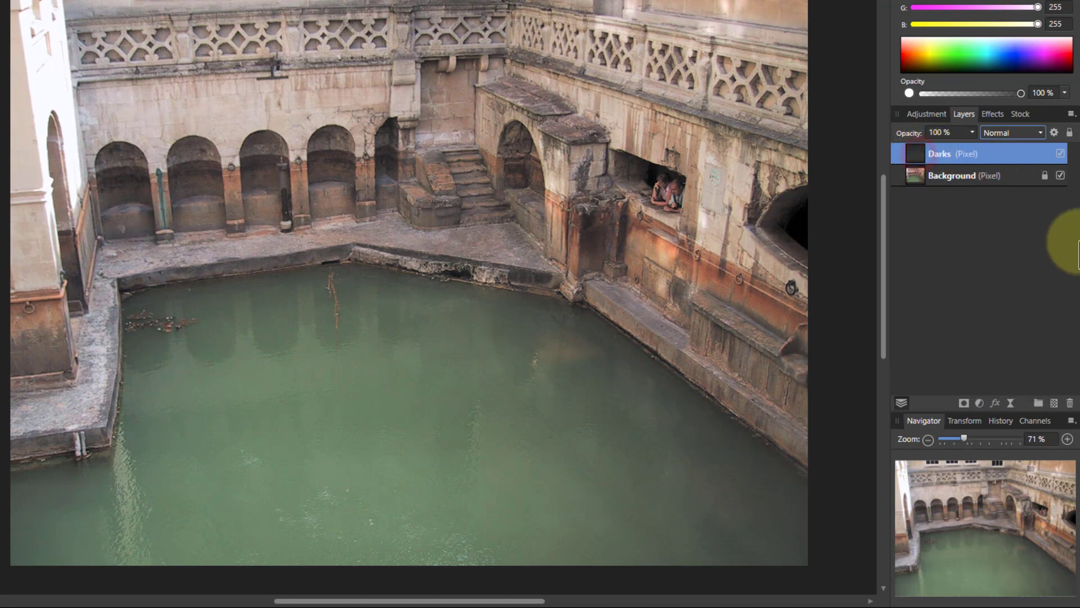
pyautogui.click(1001, 421)
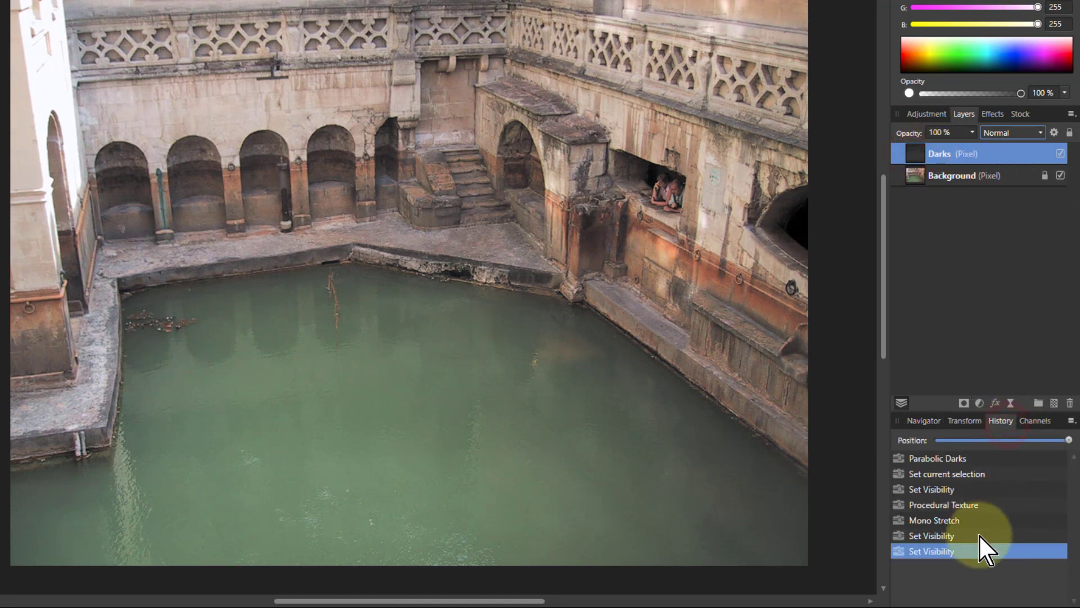
# Revert to the Procedural Texture step, run Convert to Mask & Spare Channel, and show Background
pyautogui.click(940, 505)
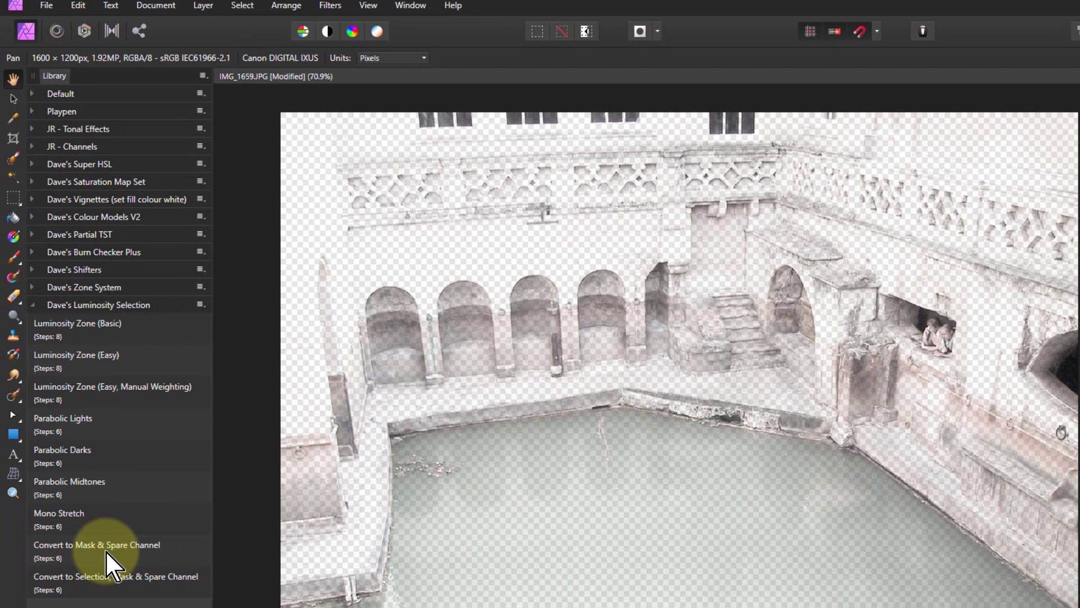
pyautogui.click(87, 547)
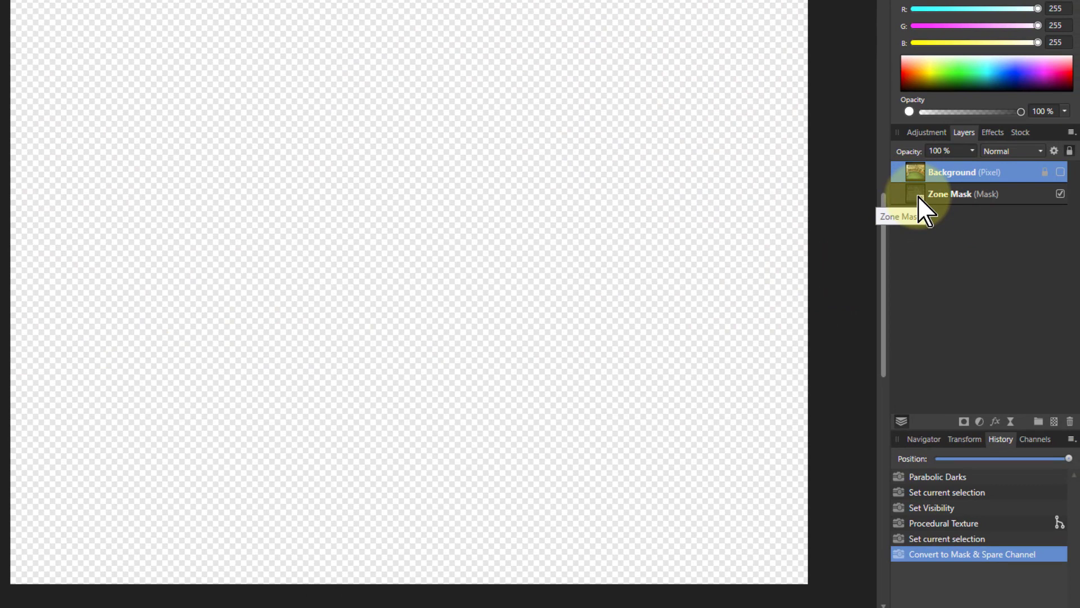
pyautogui.click(1060, 172)
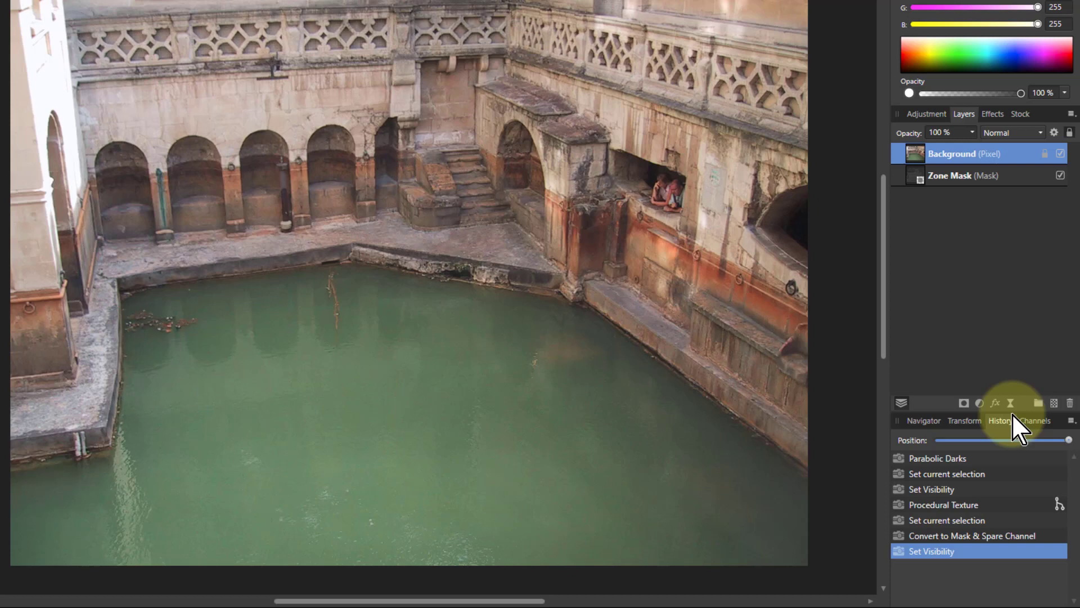
# View the Channels panel with the Spare Channel, then bring up the adjustments menu
pyautogui.click(1028, 423)
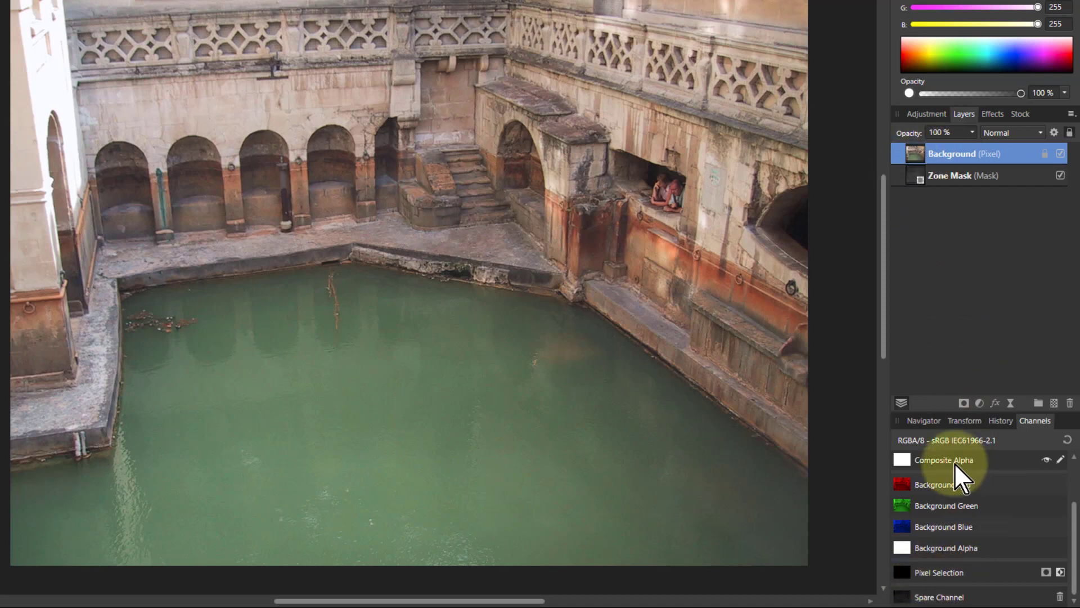
pyautogui.click(980, 404)
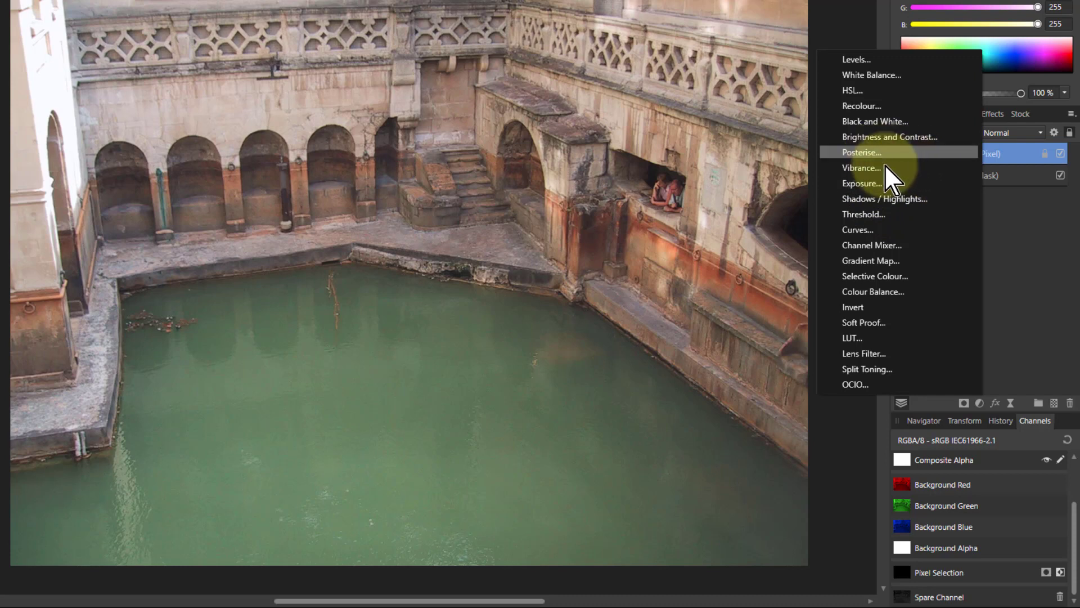
# Add a Recolour adjustment and load the Spare Channel into its alpha mask
pyautogui.click(863, 106)
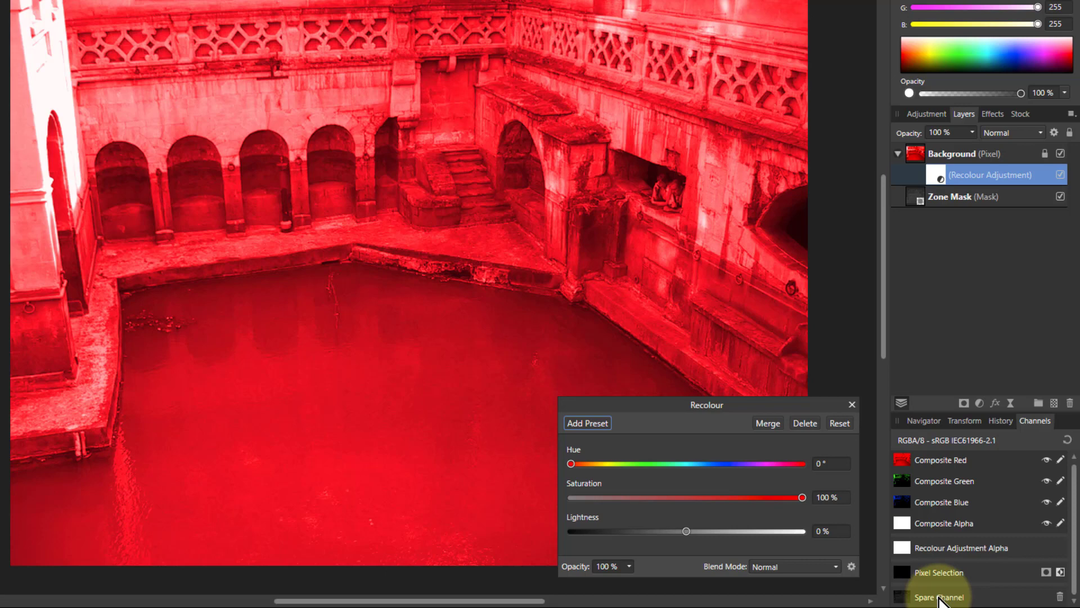
pyautogui.rightClick(938, 597)
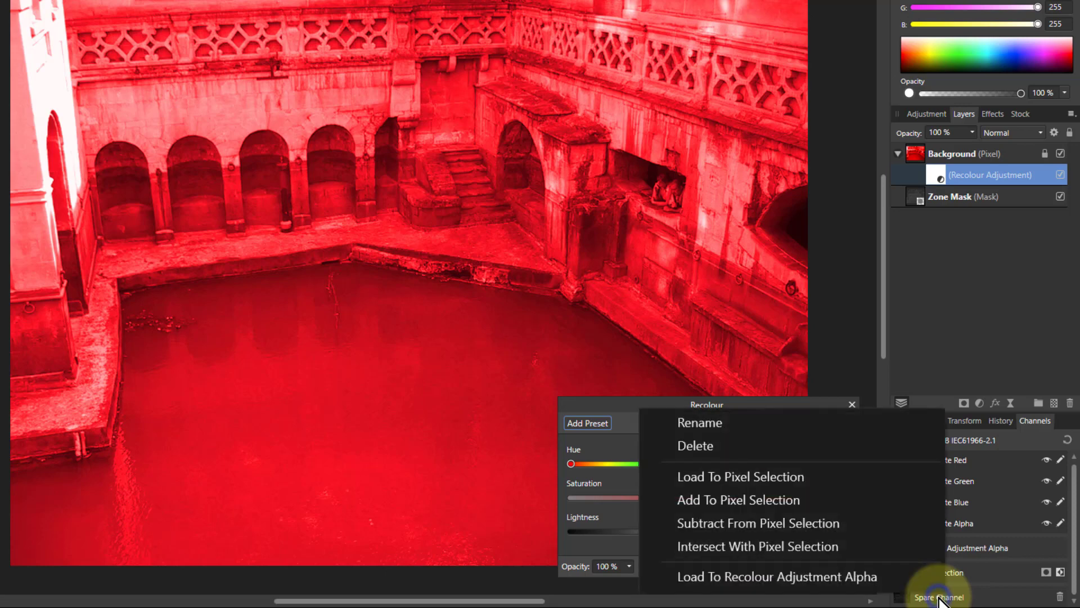
pyautogui.click(786, 583)
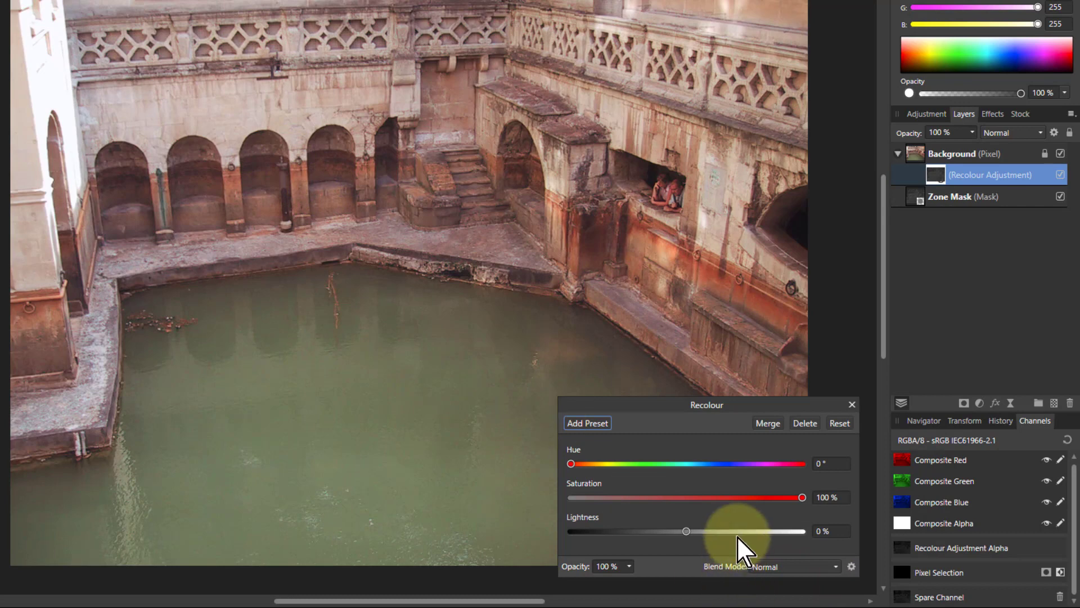
# Compare the Recolour on and off, then shift its hue to 281.2° to tint the water
pyautogui.click(1060, 175)
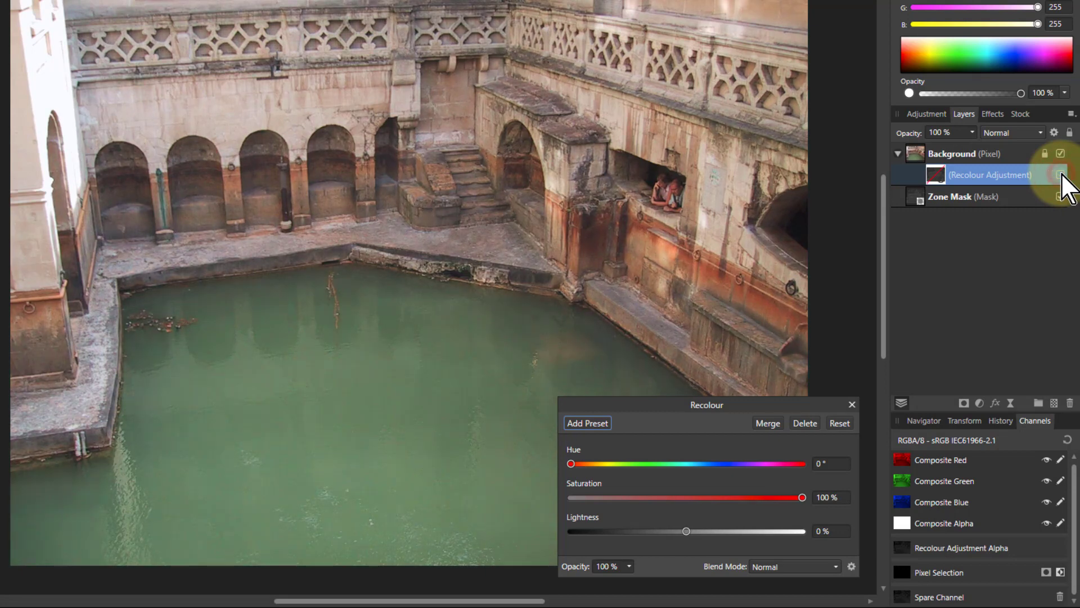
pyautogui.click(1061, 174)
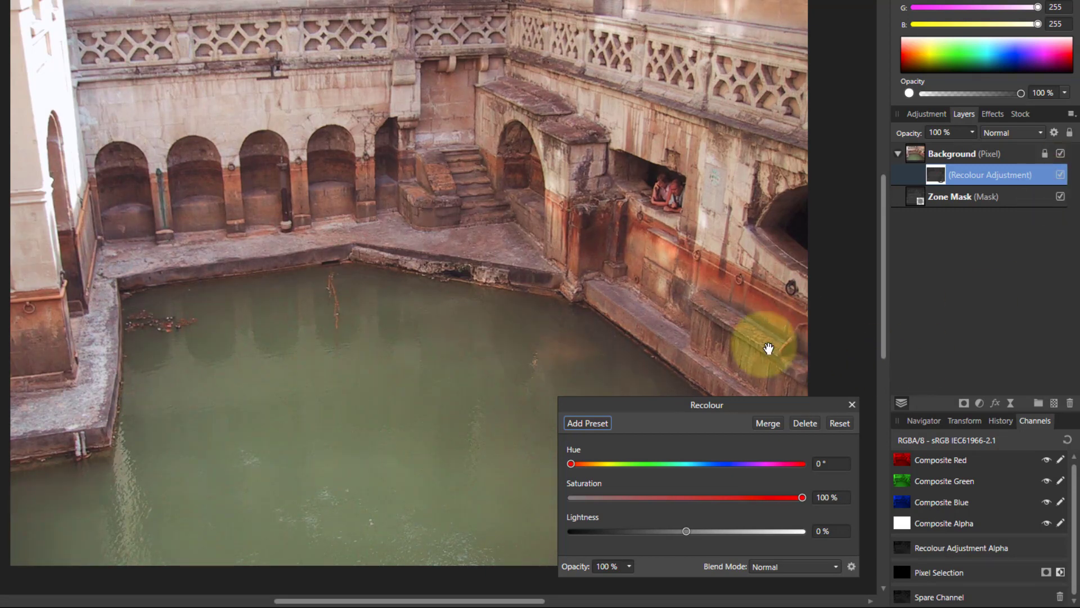
pyautogui.moveTo(568, 462); pyautogui.dragTo(752, 474)
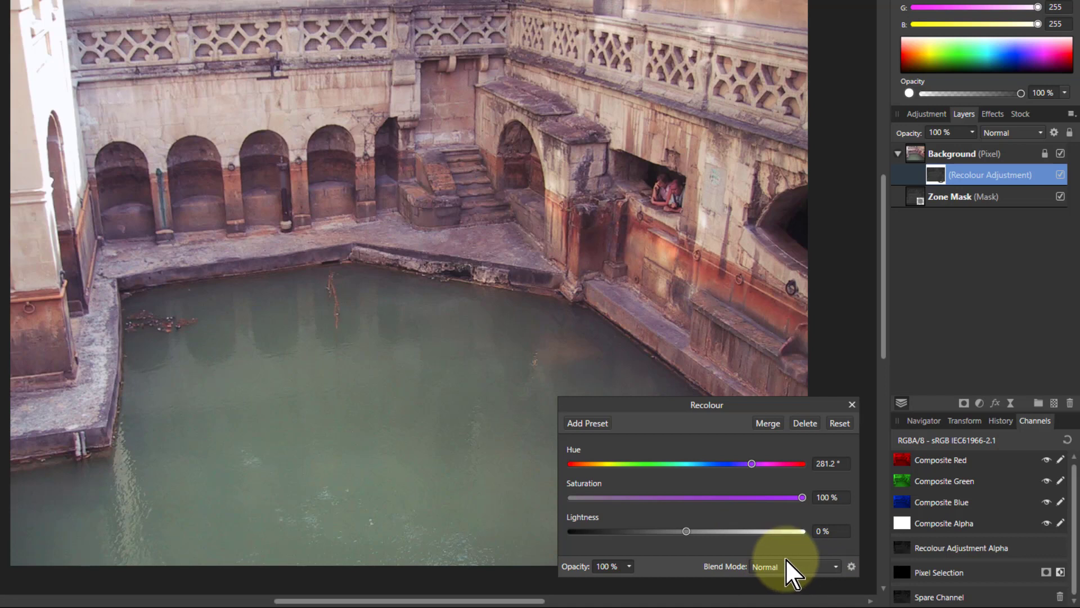
pyautogui.click(994, 423)
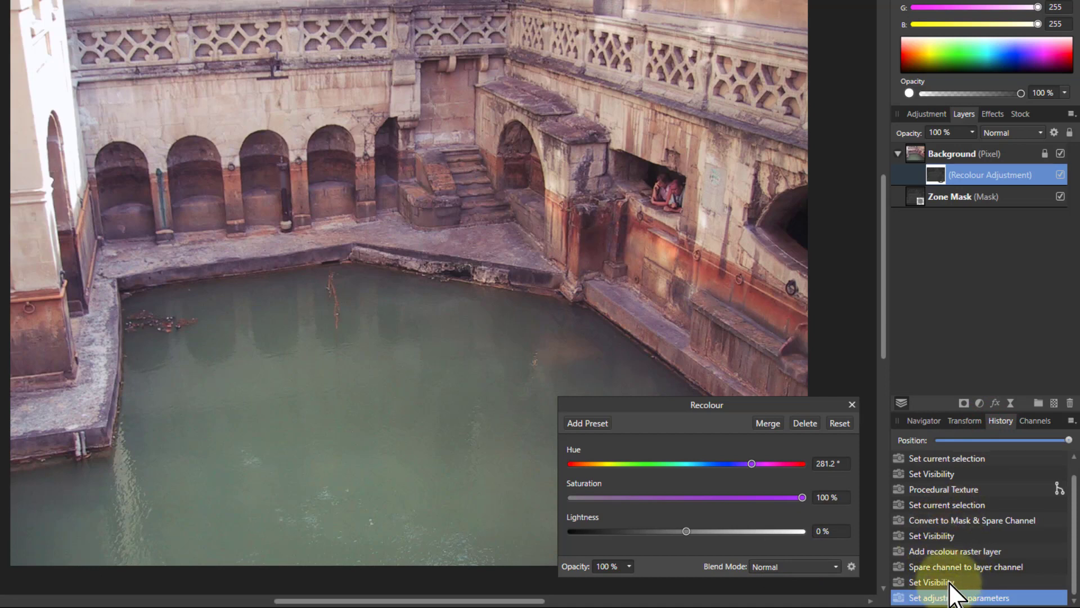
# Roll history back to Procedural Texture, select Darks, and make Background visible again
pyautogui.click(939, 487)
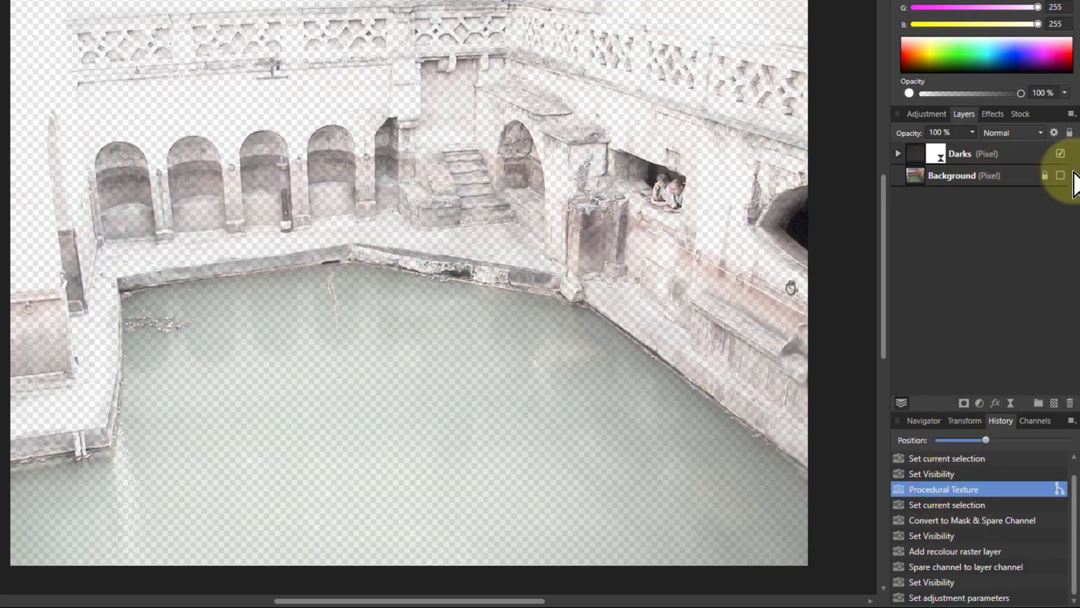
pyautogui.click(913, 150)
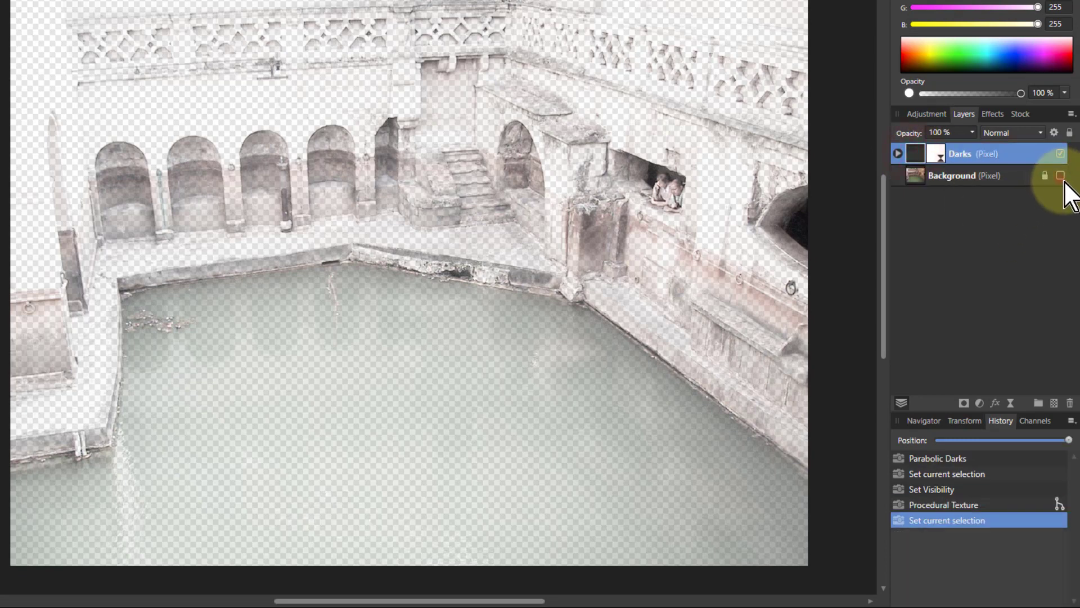
pyautogui.click(1061, 175)
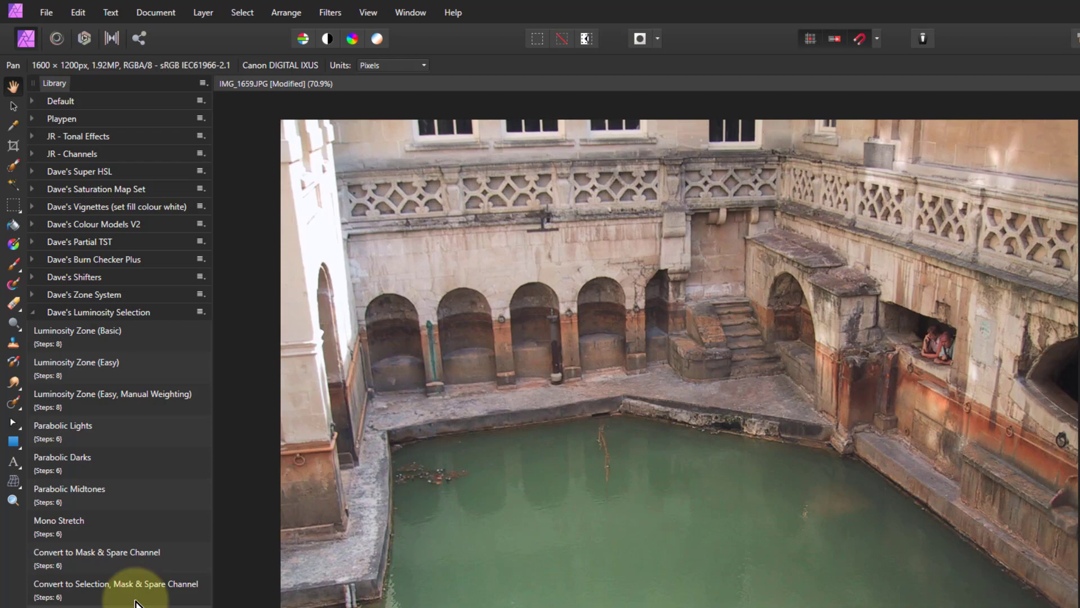
# Run Convert to Selection, Mask & Spare Channel on Darks, then add a Curves adjustment
pyautogui.click(135, 603)
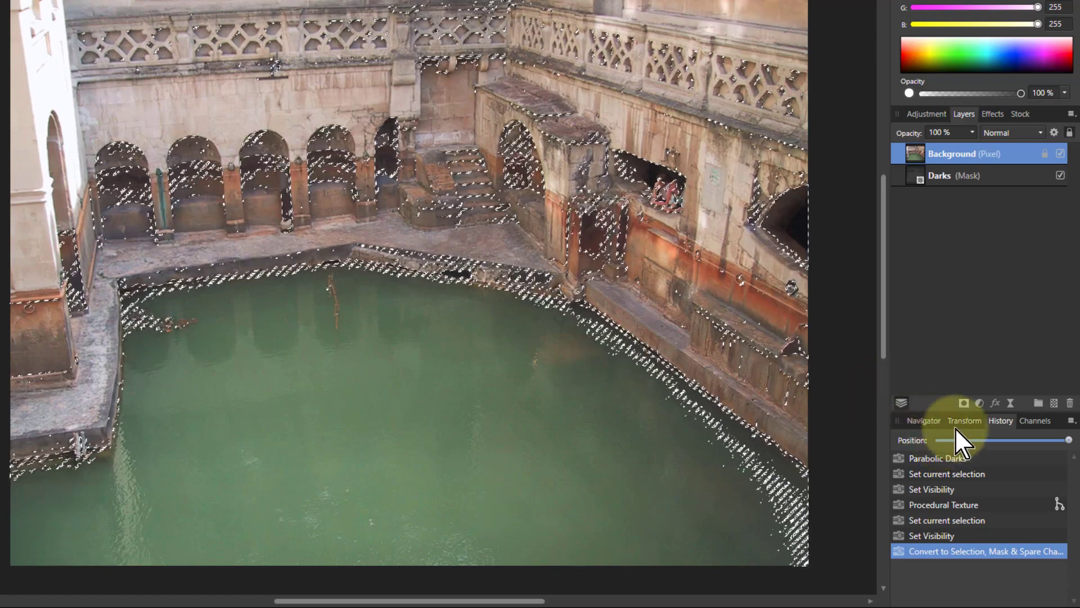
pyautogui.click(979, 403)
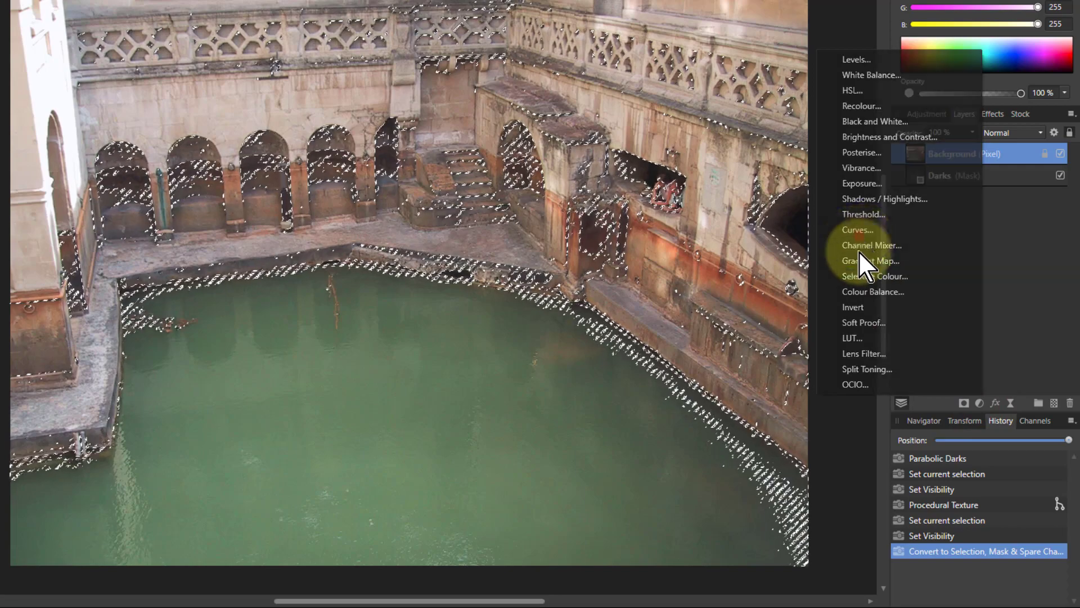
pyautogui.click(858, 231)
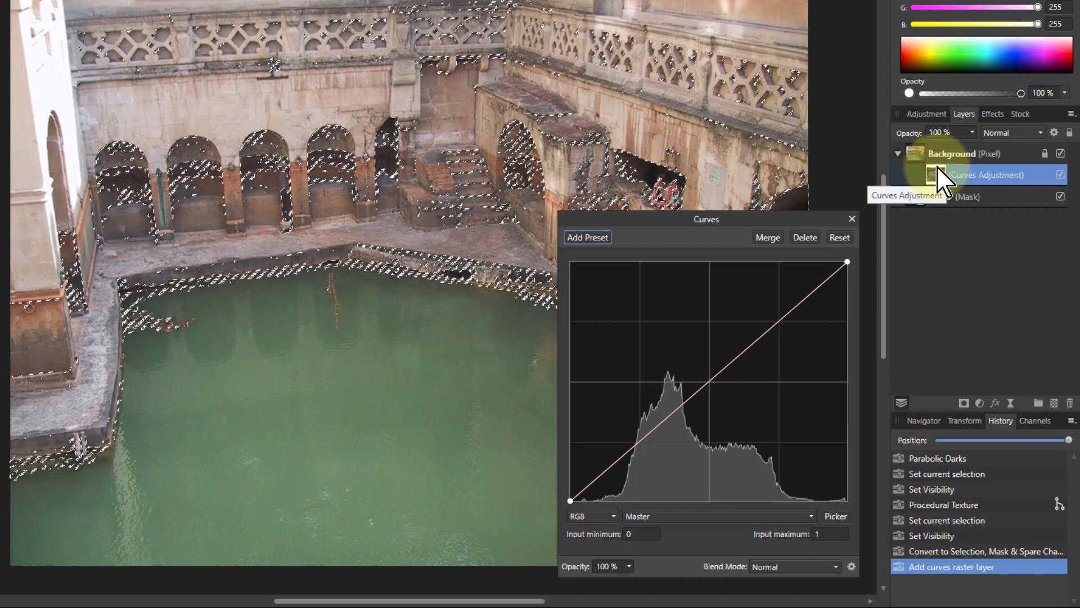
# Deselect, bend the curve upward to brighten, then revert to the Set current selection step
pyautogui.hotkey('ctrl', 'd')
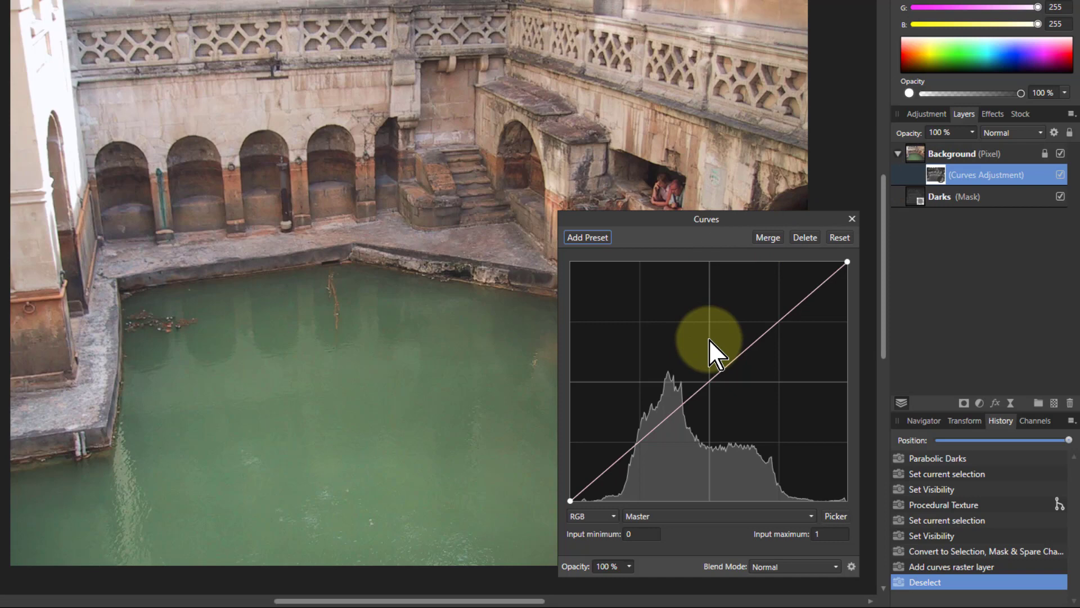
pyautogui.moveTo(712, 376); pyautogui.dragTo(772, 384)
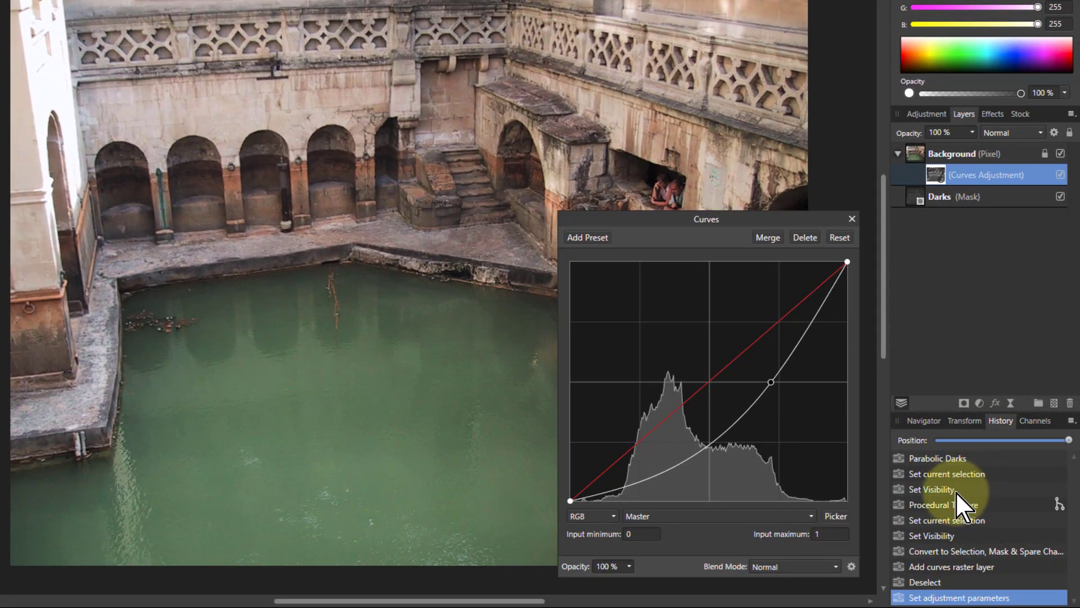
pyautogui.click(941, 477)
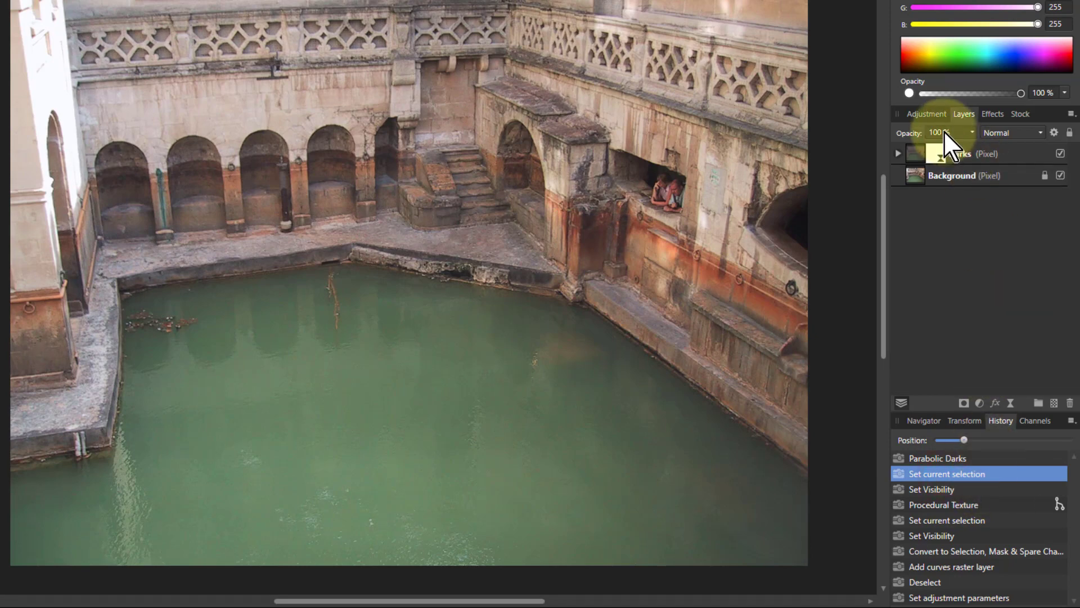
# Add a Curves adjustment to the Darks layer, bend it down to deepen shadows, and expand Darks
pyautogui.click(917, 153)
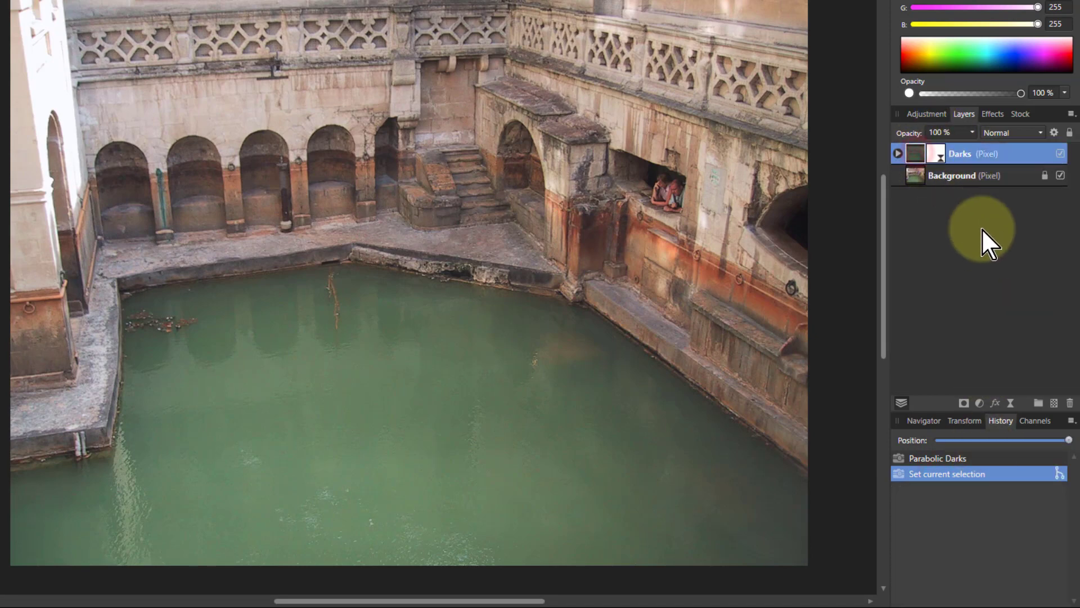
pyautogui.click(1061, 176)
pyautogui.click(1062, 176)
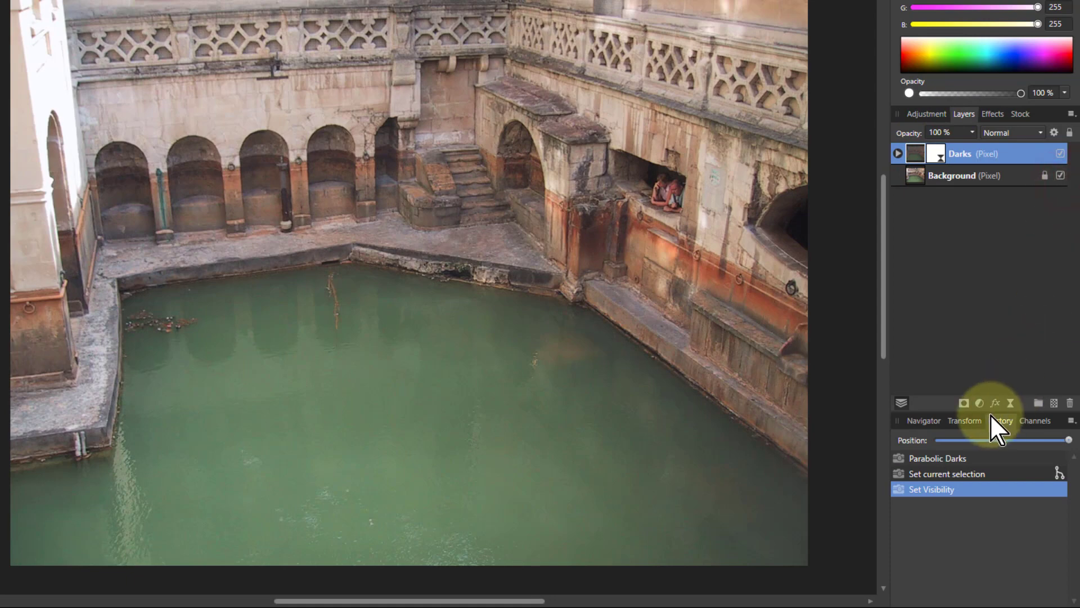
pyautogui.click(978, 403)
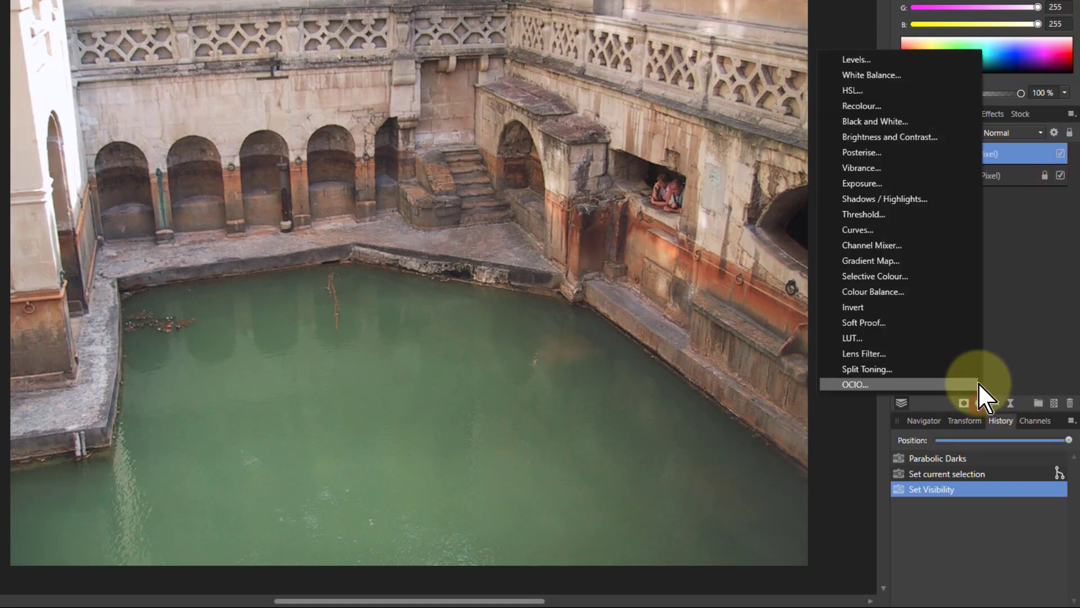
pyautogui.click(860, 229)
pyautogui.moveTo(714, 382); pyautogui.dragTo(745, 407)
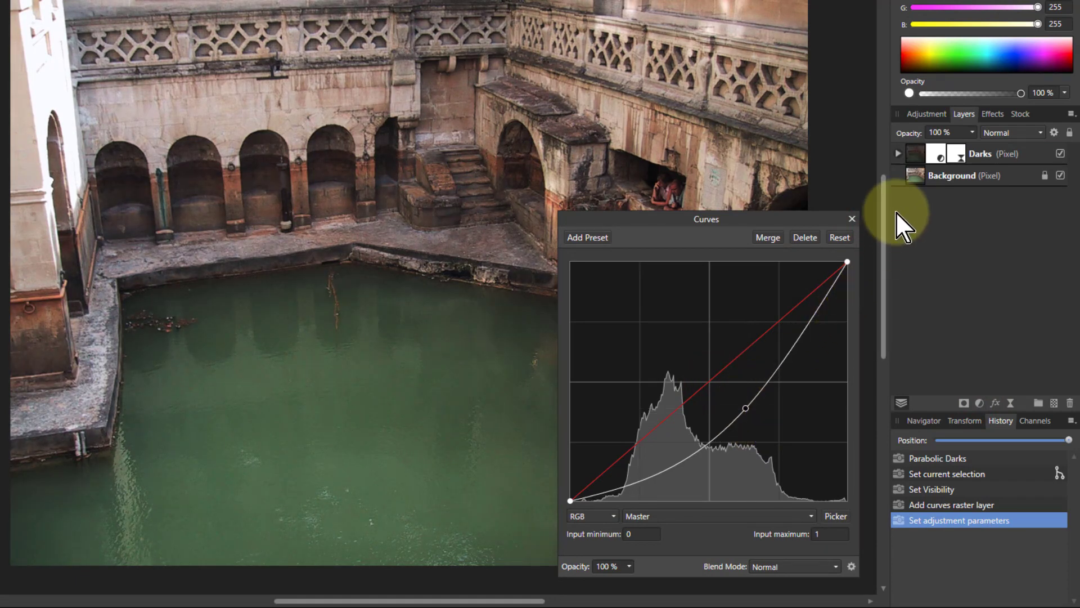
pyautogui.click(898, 154)
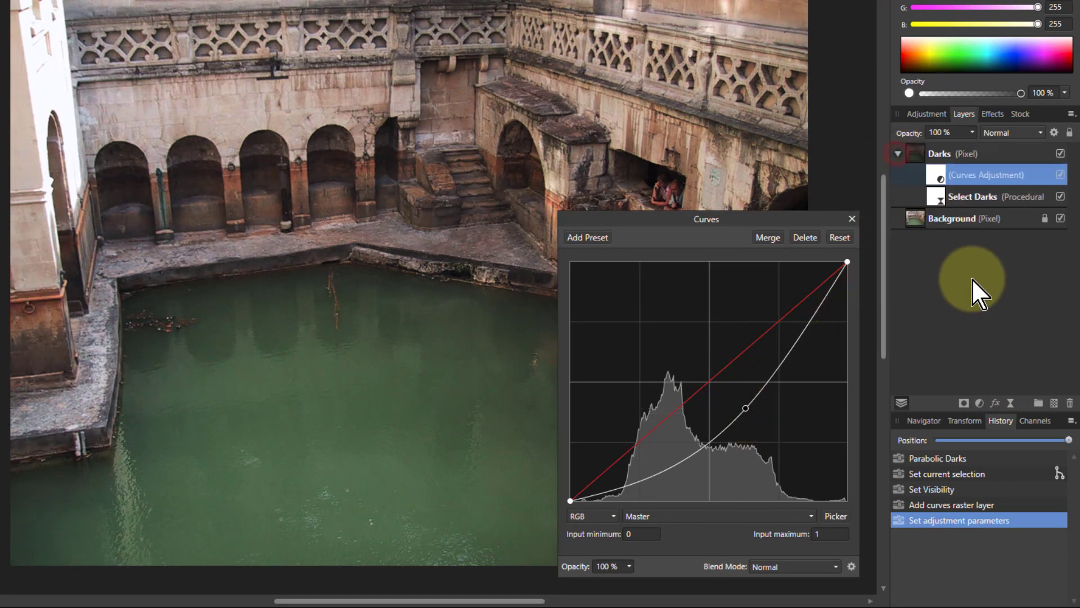
# Lower the Darks value and slightly raise Hard Width in Select Darks' Live Procedural Texture settings
pyautogui.doubleClick(937, 197)
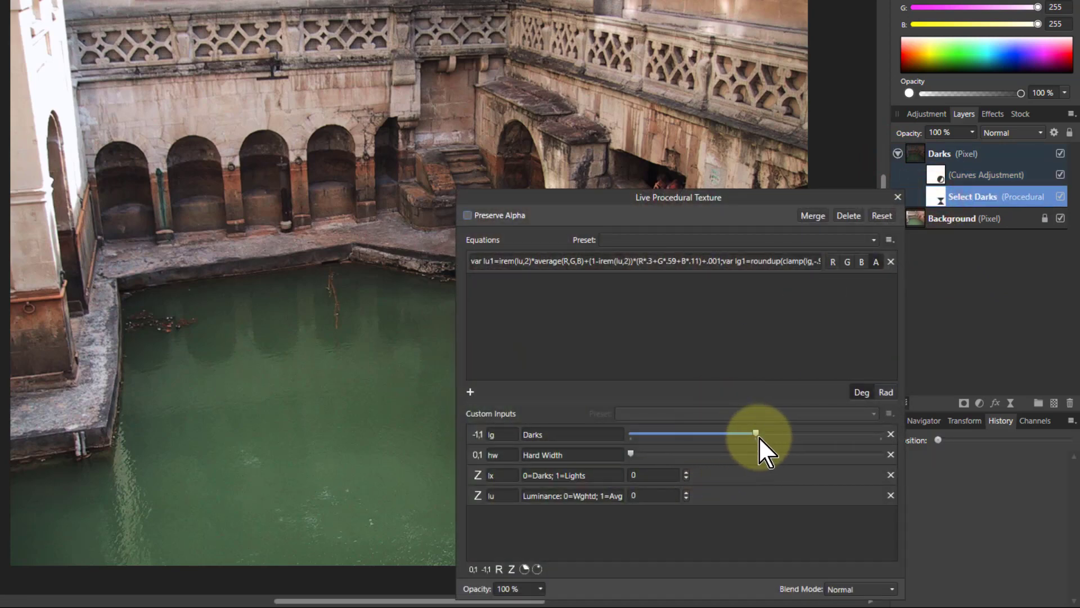
pyautogui.moveTo(758, 435); pyautogui.dragTo(722, 436)
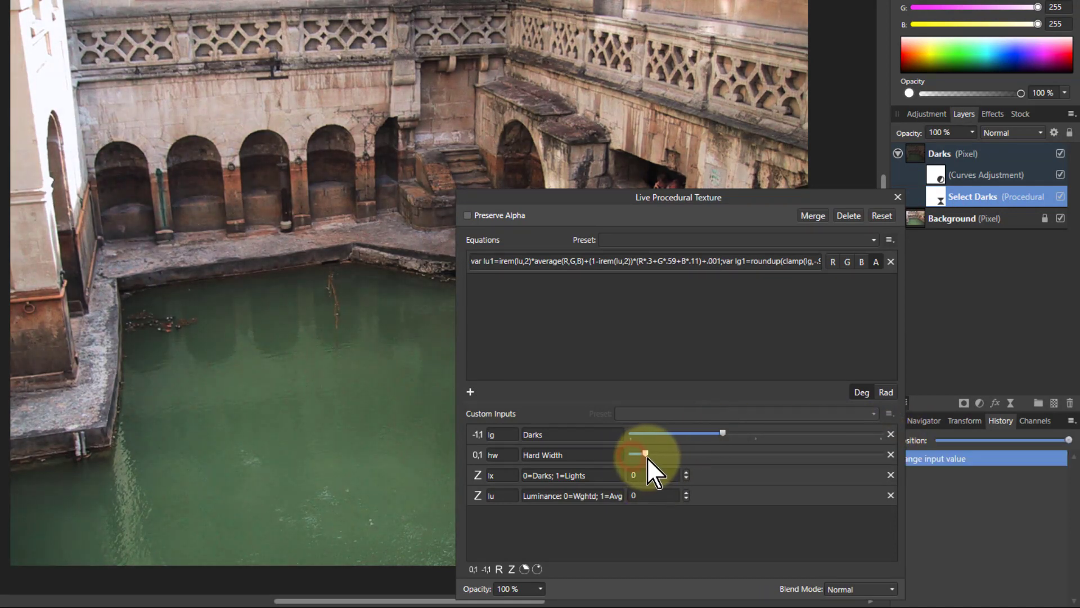
pyautogui.moveTo(647, 456); pyautogui.dragTo(651, 456)
pyautogui.moveTo(722, 434); pyautogui.dragTo(688, 435)
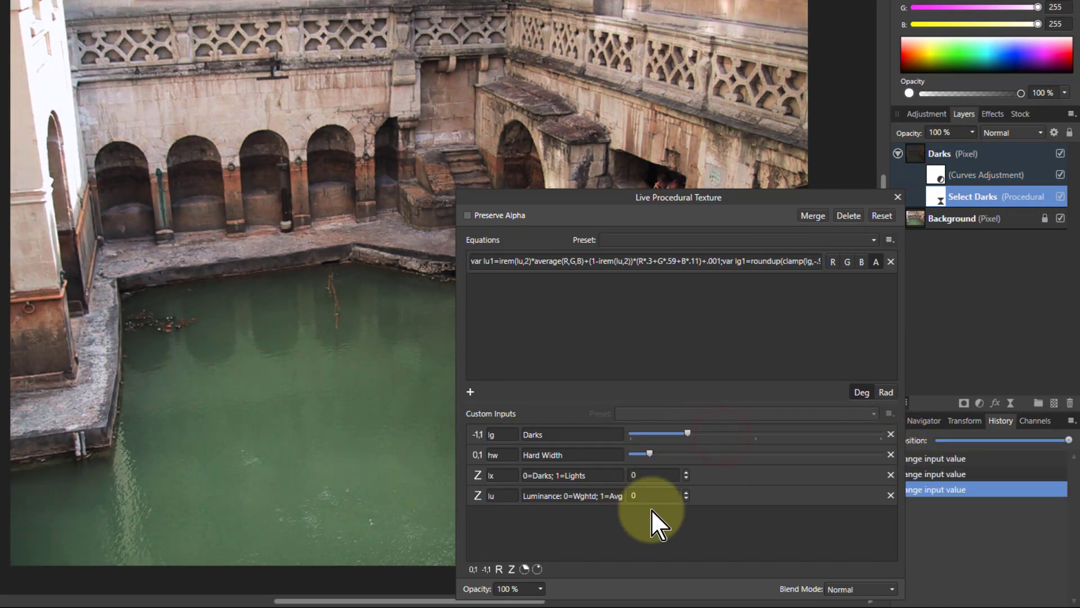